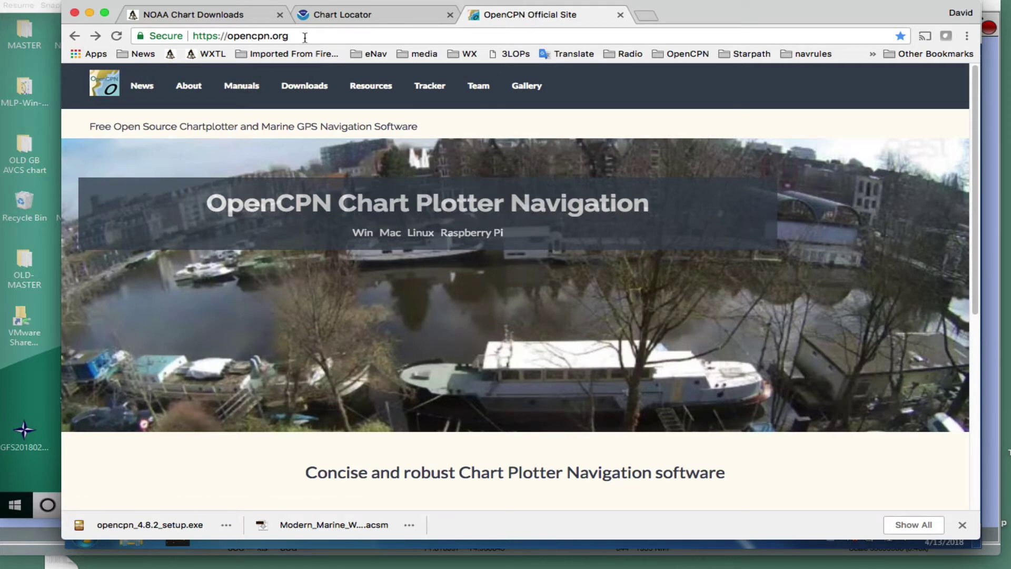
# Download and save the OpenCPN 4.8.2 Windows installer, then reveal the Windows 7 VM
pyautogui.click(311, 89)
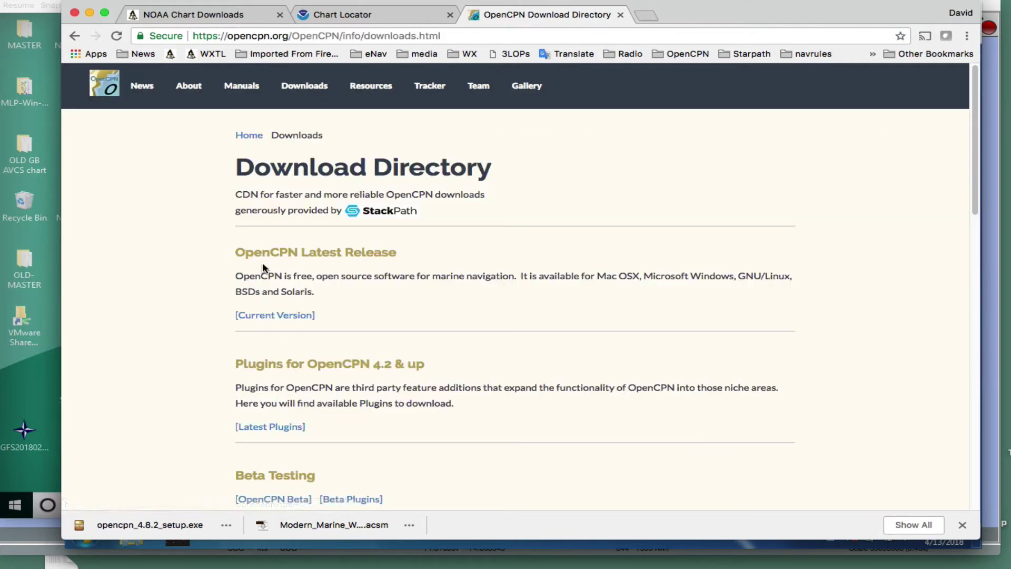
pyautogui.click(261, 316)
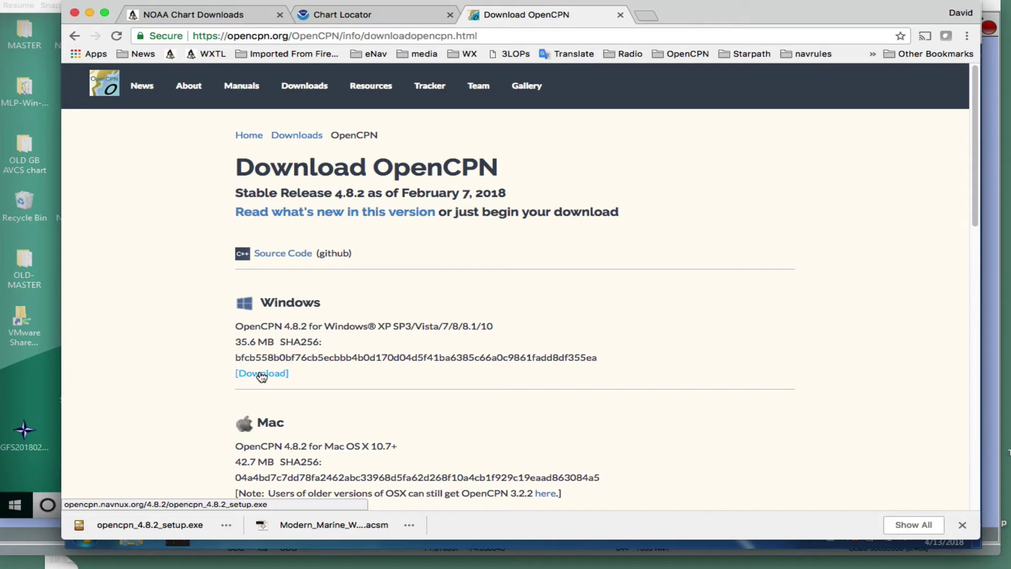
pyautogui.click(262, 374)
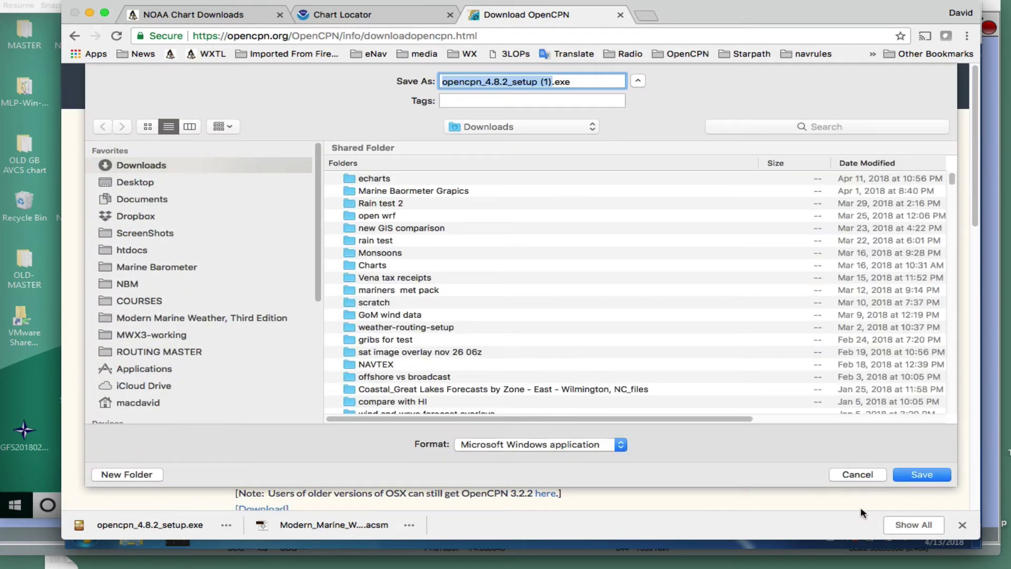
pyautogui.click(923, 475)
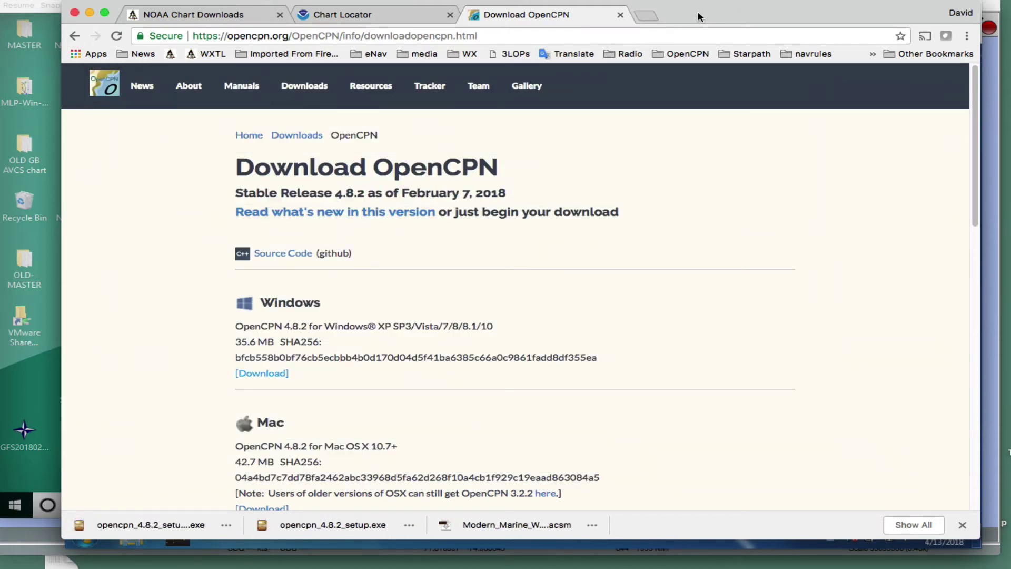
pyautogui.moveTo(698, 11); pyautogui.dragTo(685, 566)
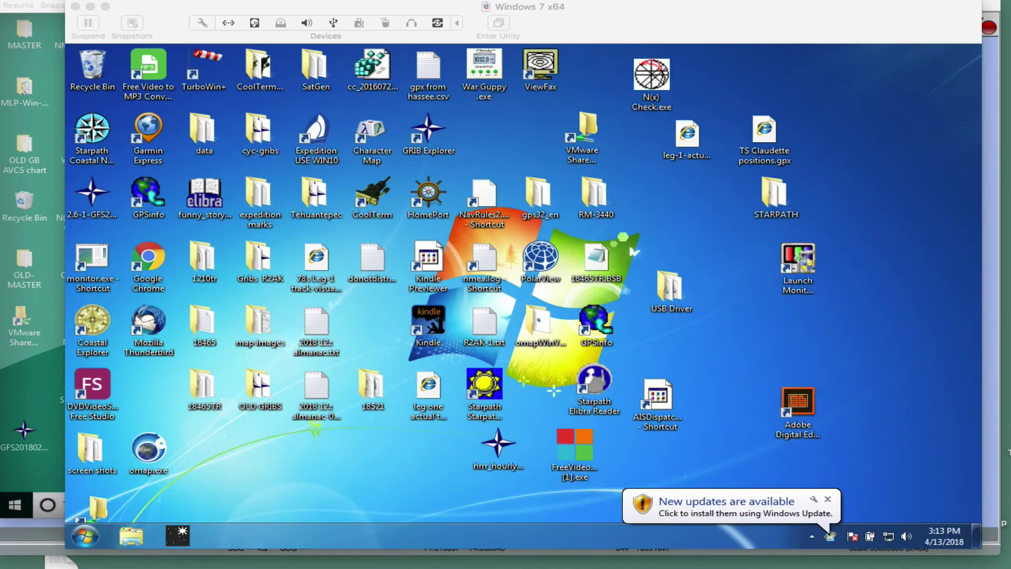
# Run opencpn_4.8.2_setup (1).exe from the Downloads folder and approve the UAC prompt
pyautogui.click(731, 355)
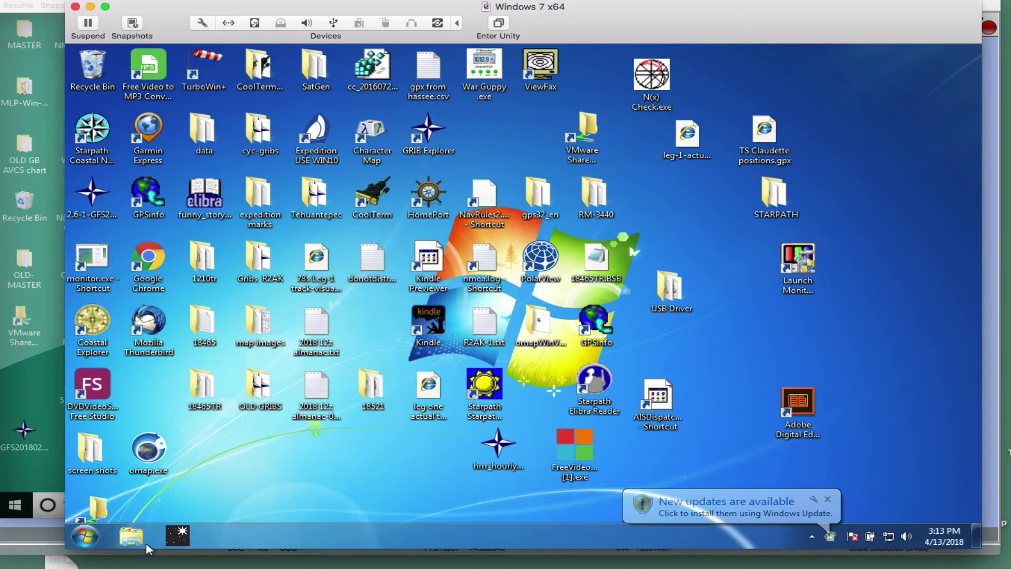
pyautogui.click(133, 537)
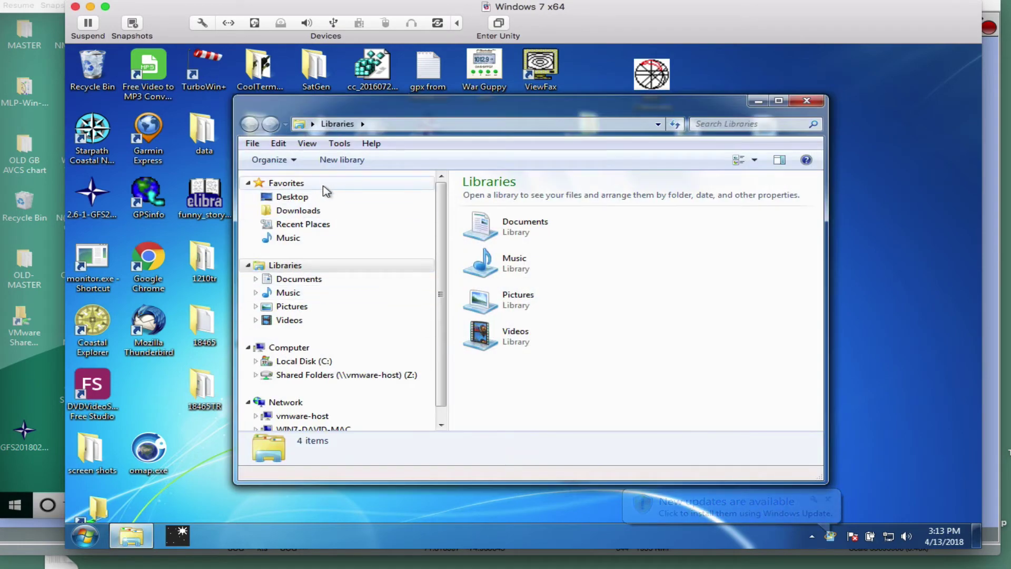
pyautogui.click(299, 211)
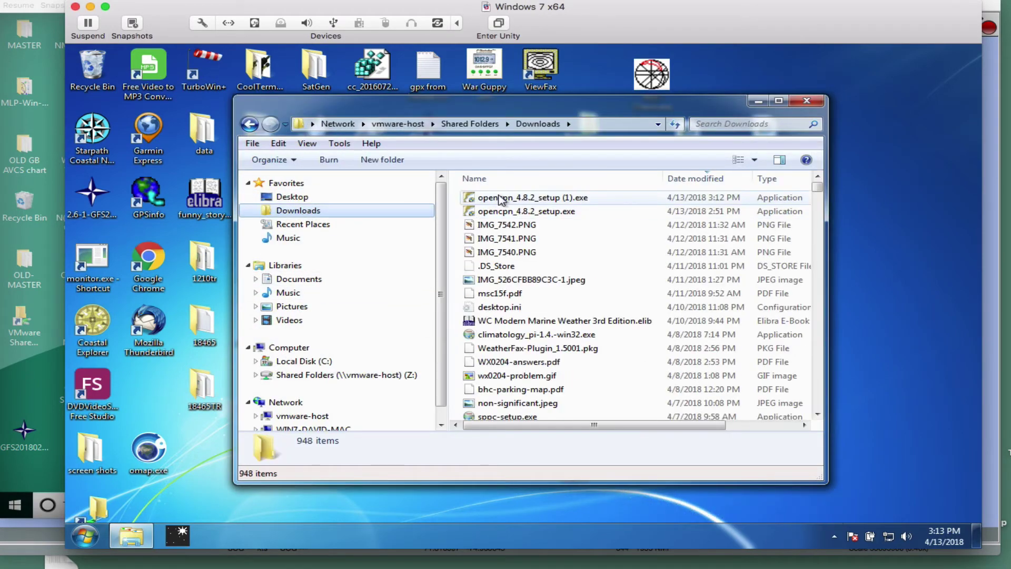
pyautogui.doubleClick(497, 199)
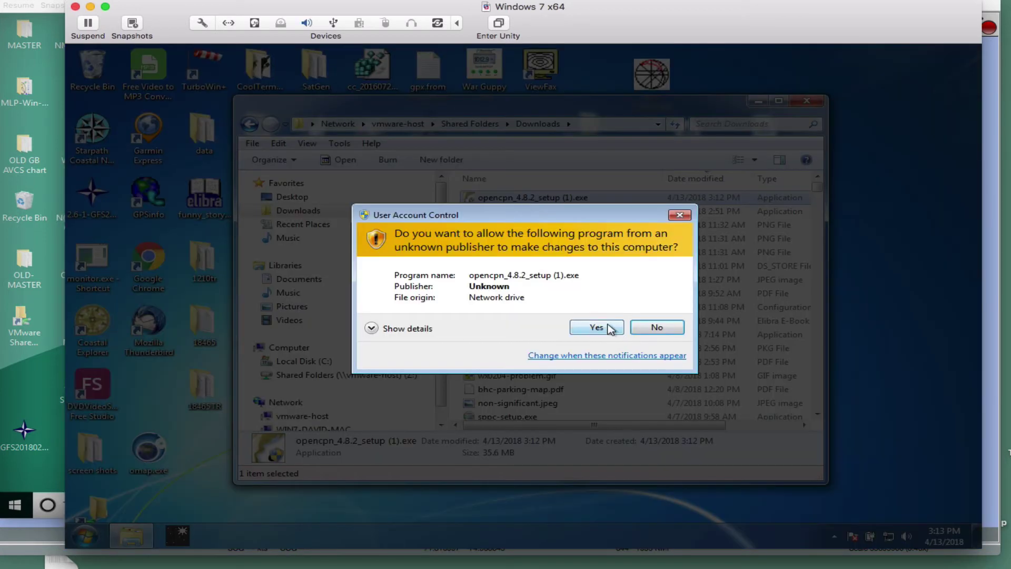
pyautogui.click(597, 327)
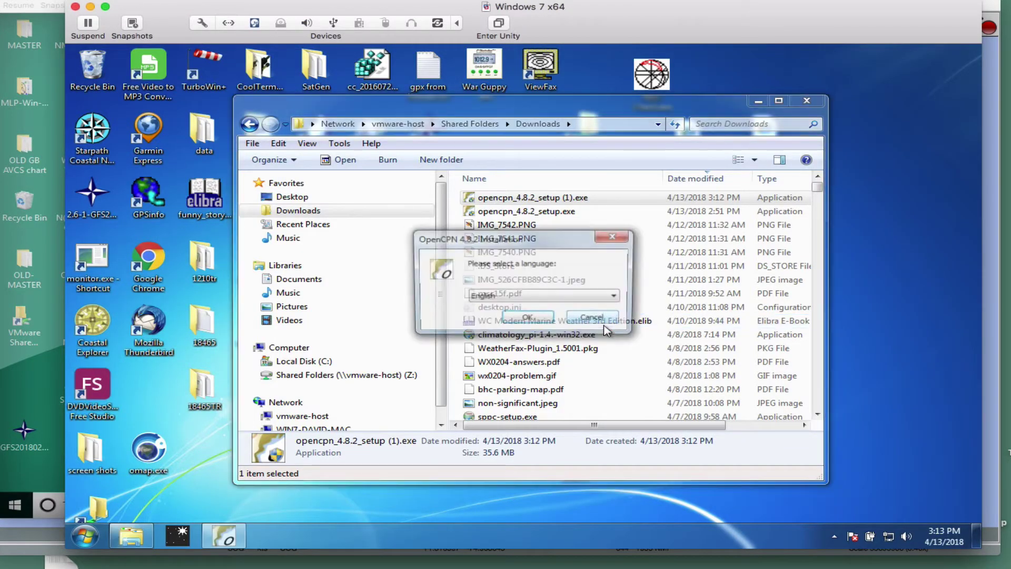
# Install OpenCPN in English with all defaults to C:\Program Files (x86)\OpenCPN, then launch it
pyautogui.click(527, 320)
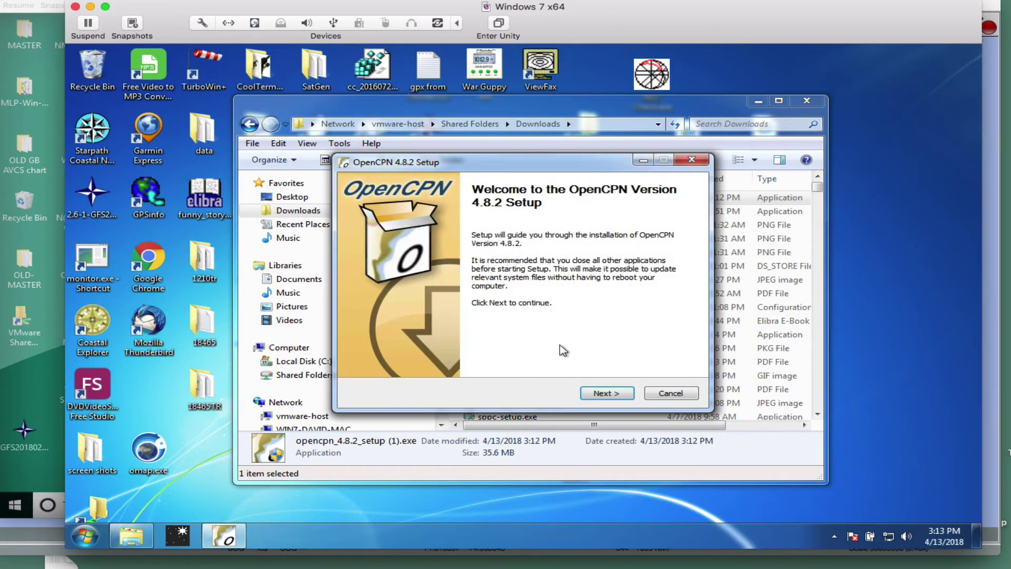
pyautogui.click(605, 395)
pyautogui.click(607, 395)
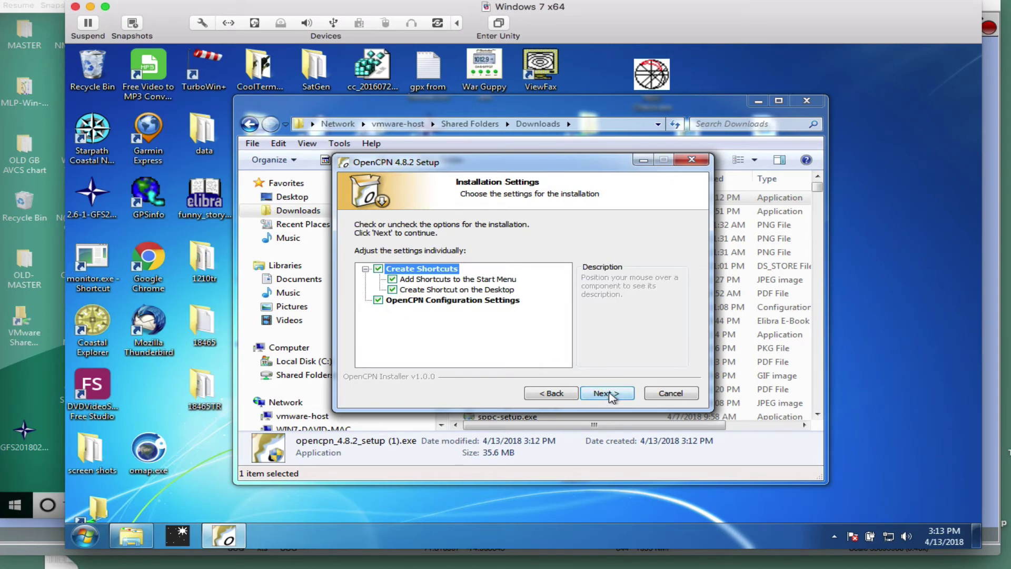
pyautogui.click(609, 394)
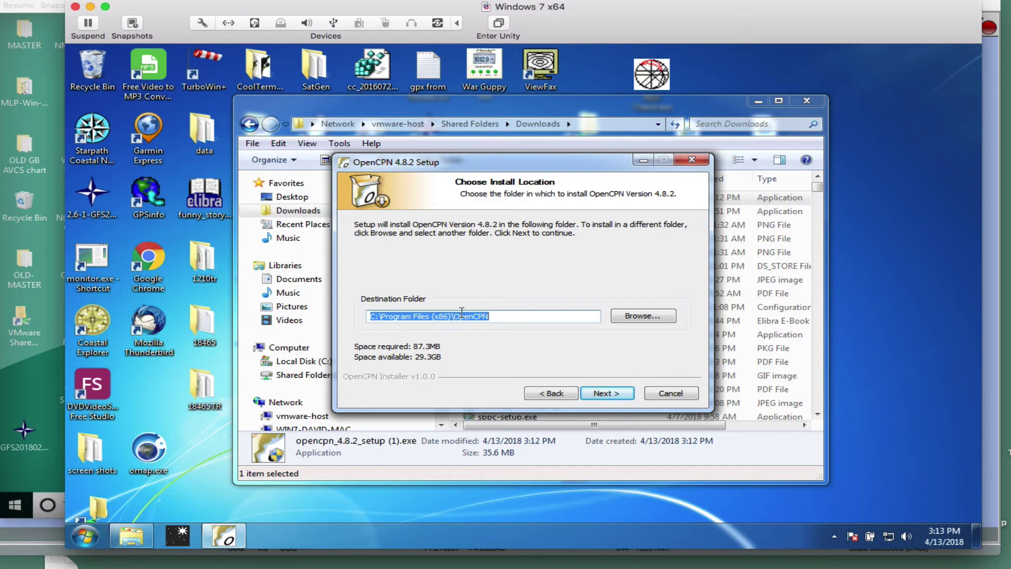
pyautogui.click(606, 401)
pyautogui.click(605, 396)
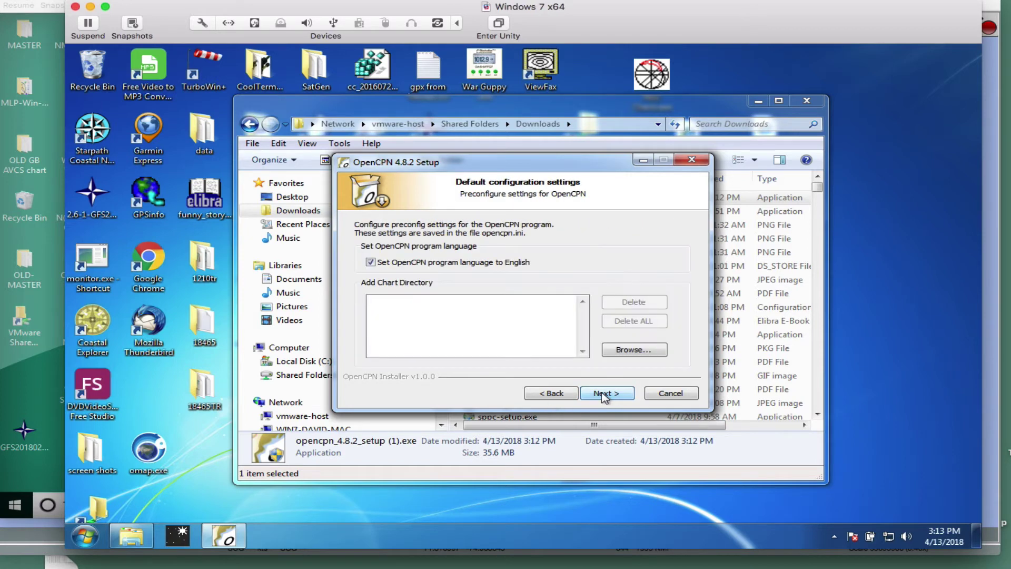
pyautogui.click(607, 396)
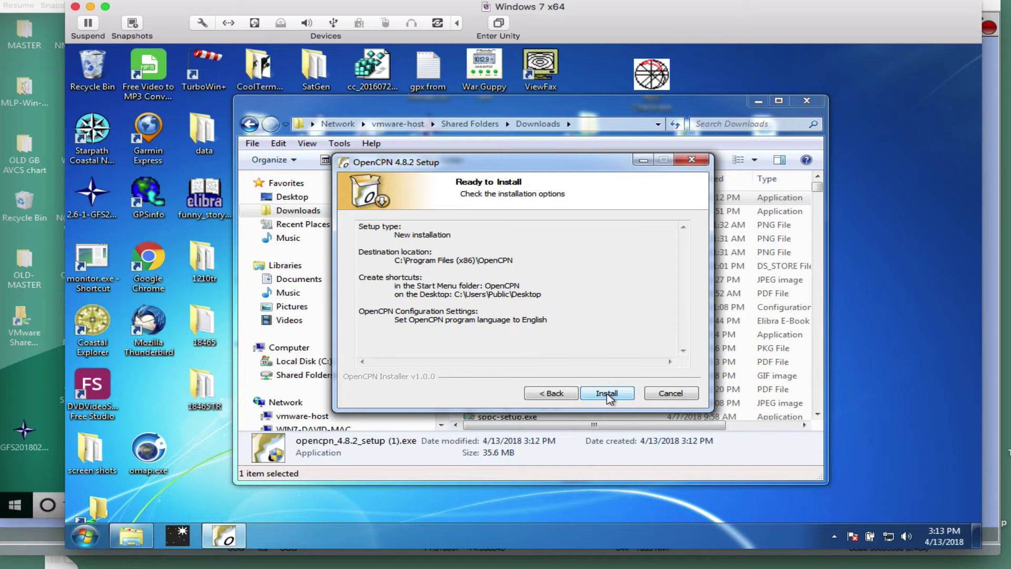
pyautogui.click(607, 395)
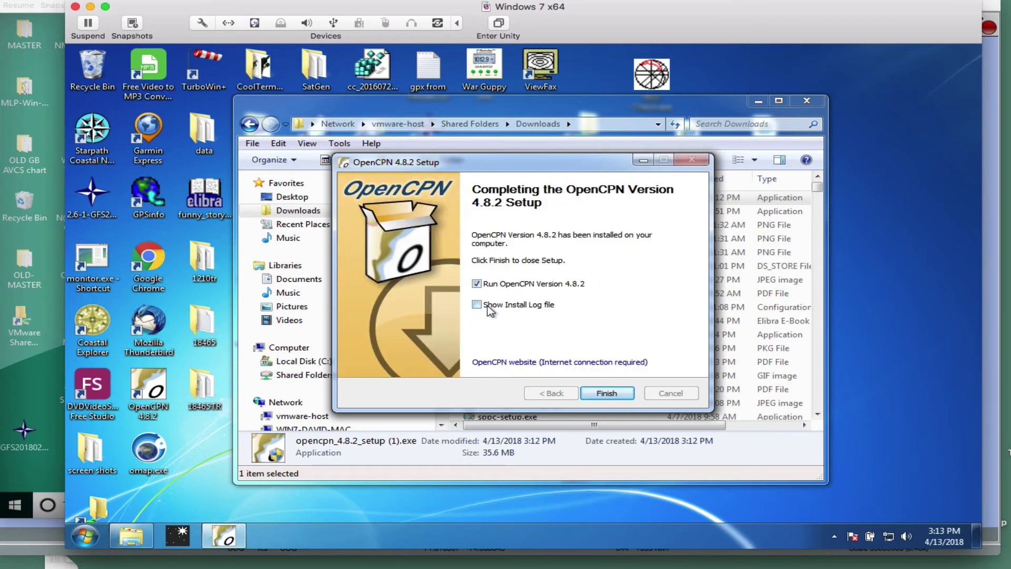
pyautogui.click(604, 394)
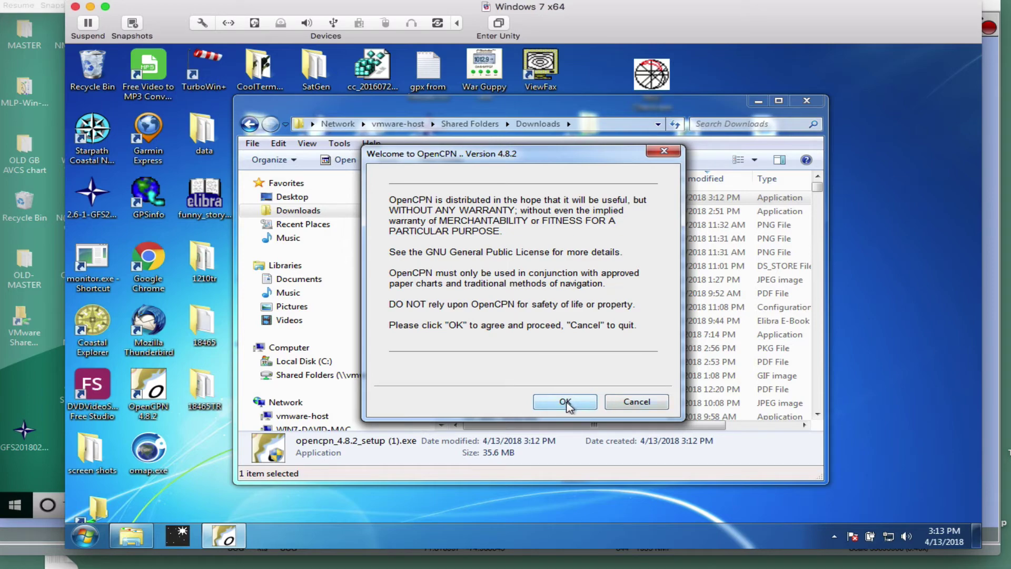
# Accept the OpenCPN disclaimer, then move and enlarge the main window to full height
pyautogui.click(565, 402)
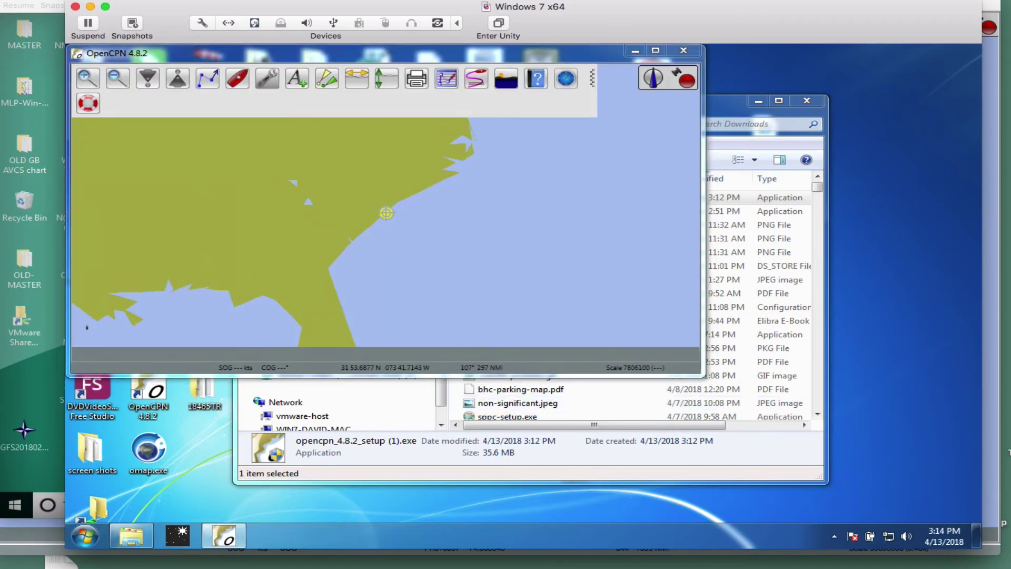
pyautogui.moveTo(477, 59); pyautogui.dragTo(593, 102)
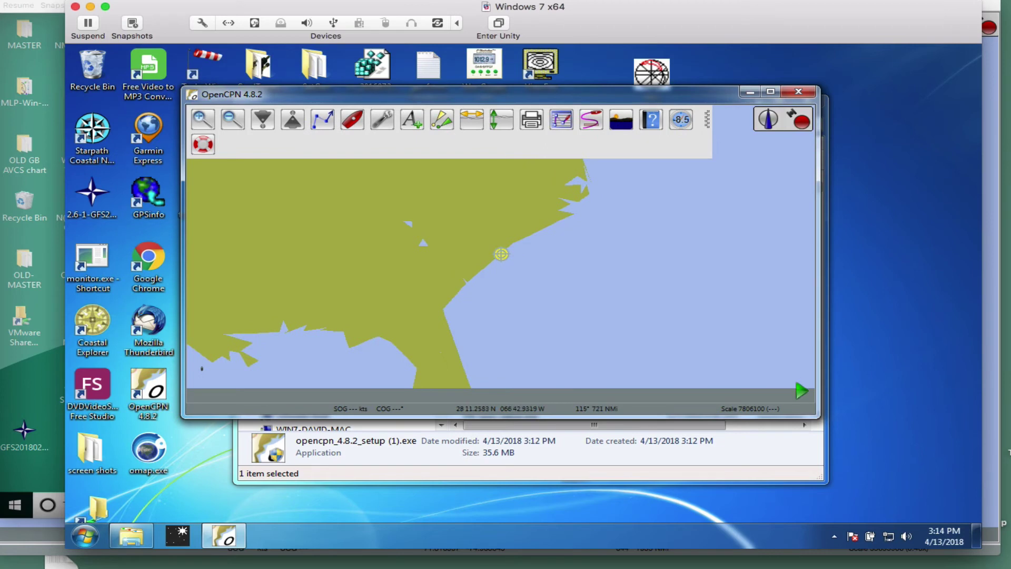
pyautogui.moveTo(816, 414); pyautogui.dragTo(979, 546)
pyautogui.moveTo(649, 57); pyautogui.dragTo(557, 57)
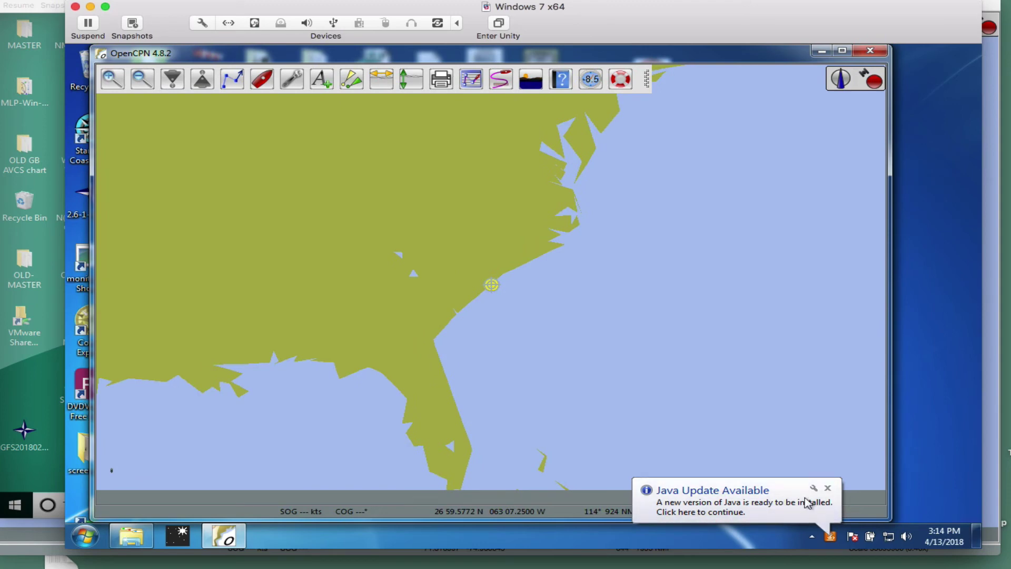
# Dismiss the Java balloon, widen the window, and pan/zoom the chart to Florida at scale 4049600
pyautogui.click(828, 489)
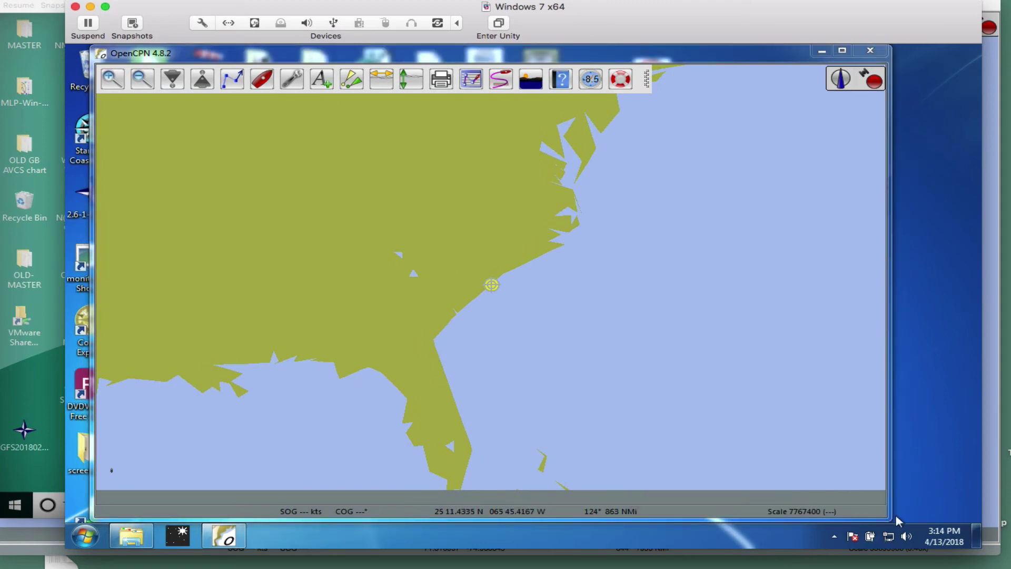
pyautogui.moveTo(889, 316); pyautogui.dragTo(913, 317)
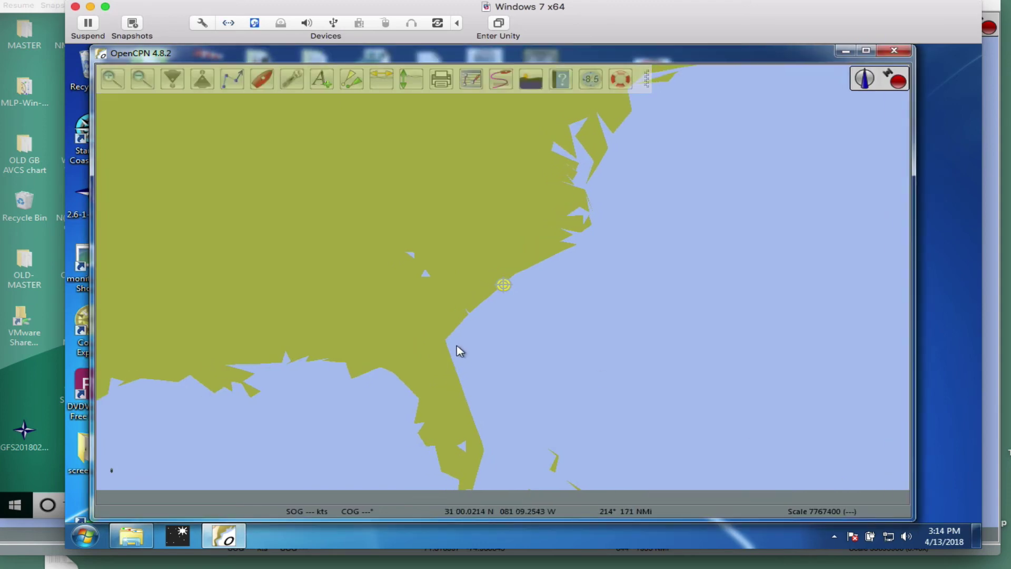
pyautogui.moveTo(458, 349); pyautogui.dragTo(568, 284)
pyautogui.moveTo(574, 400); pyautogui.dragTo(560, 337)
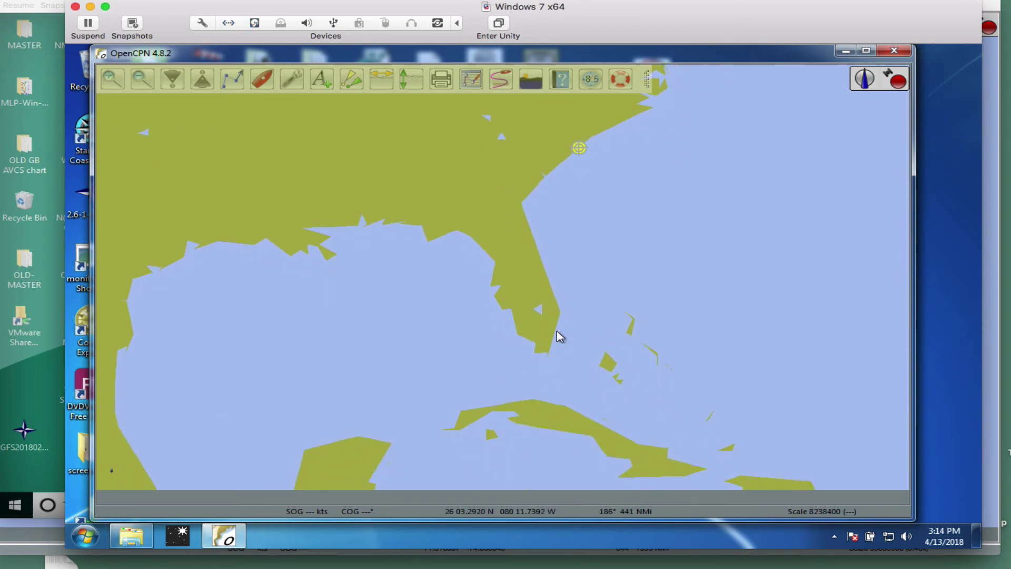
pyautogui.scroll(4, 559, 337)
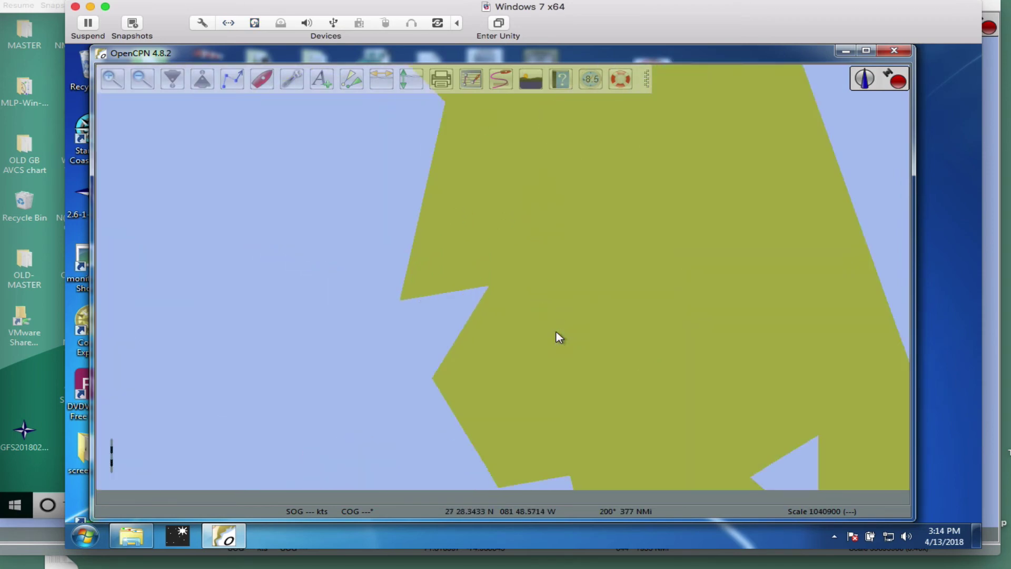
pyautogui.scroll(-2, 559, 337)
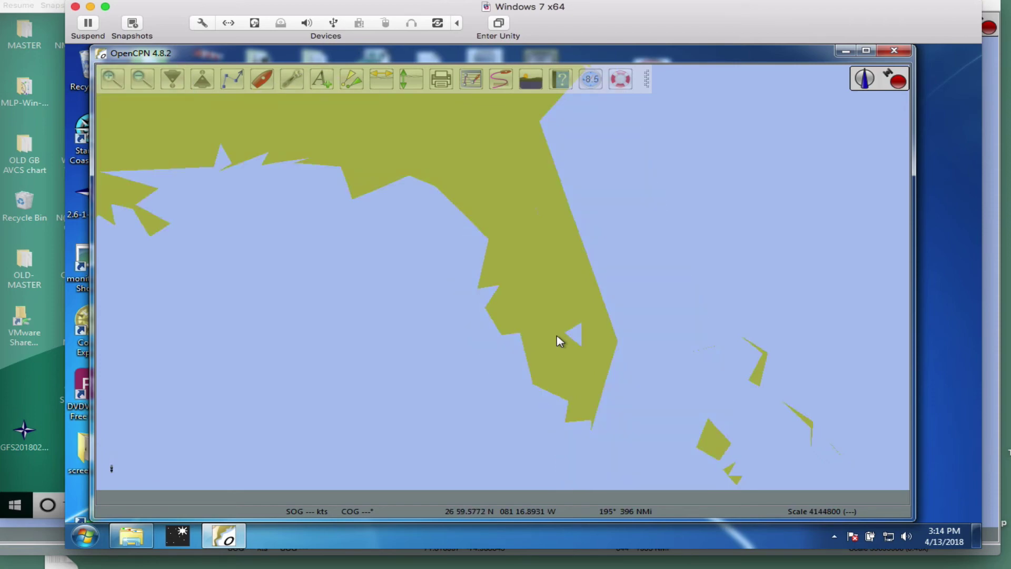
pyautogui.moveTo(559, 337); pyautogui.dragTo(633, 347)
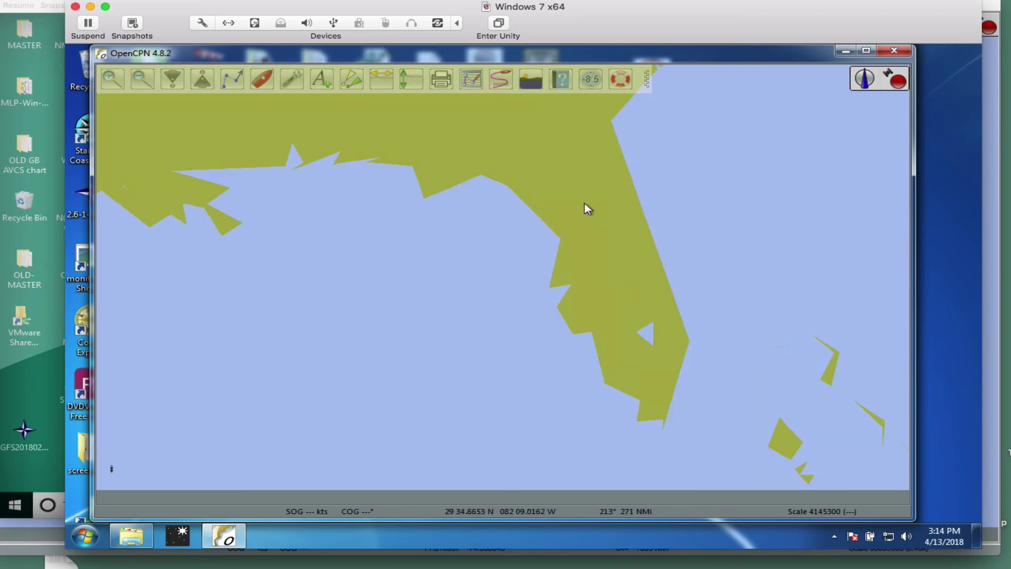
pyautogui.moveTo(533, 174); pyautogui.dragTo(506, 290)
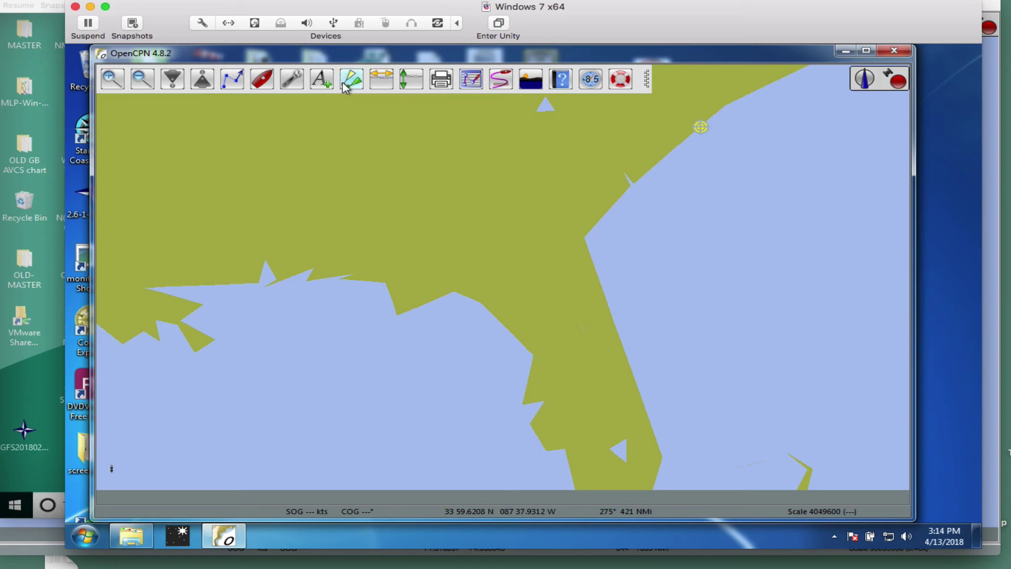
# Check Options > Charts > Chart Files, cancel without changes, and pan to Florida's peninsula
pyautogui.click(293, 83)
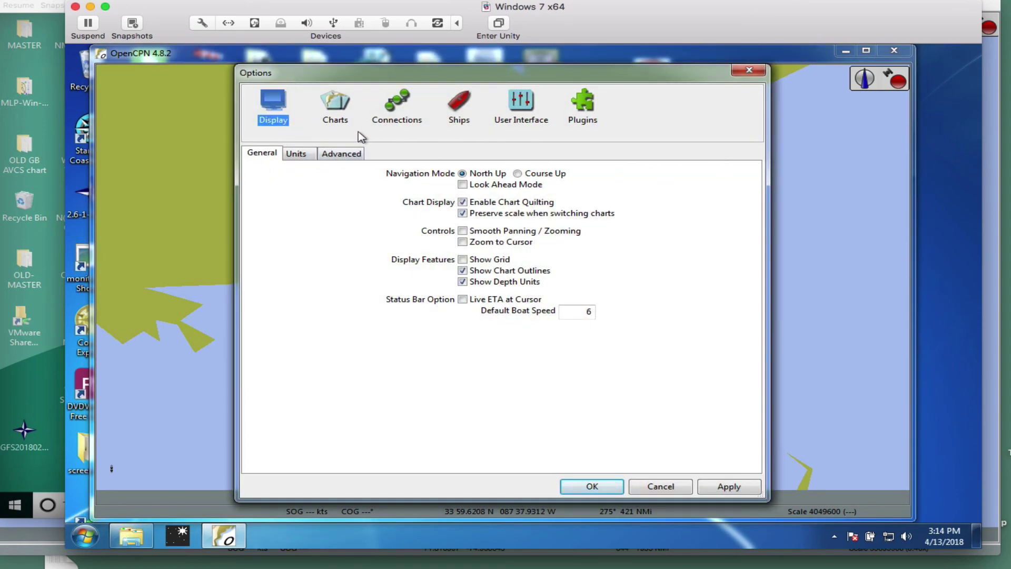
pyautogui.click(327, 113)
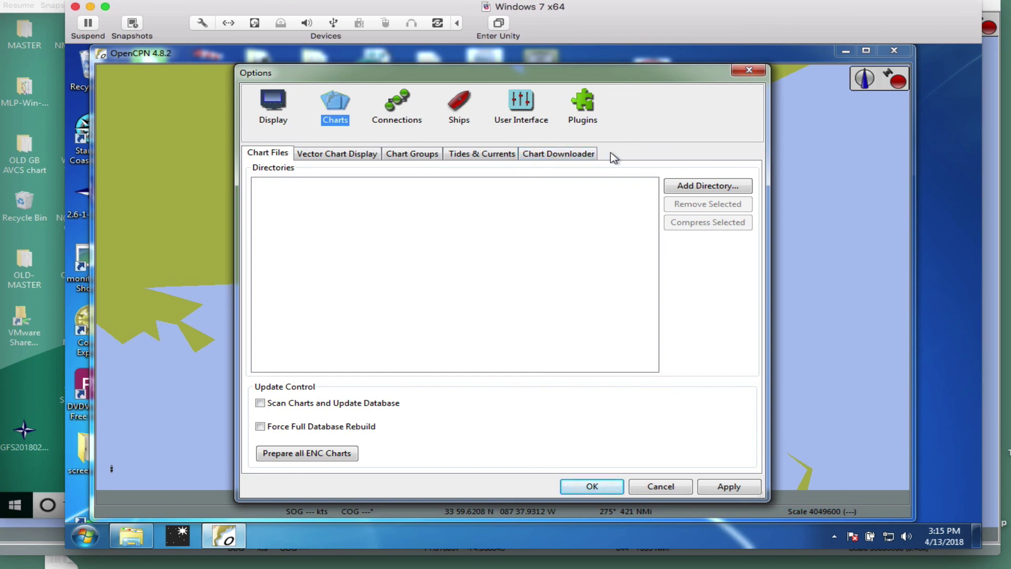
pyautogui.click(659, 489)
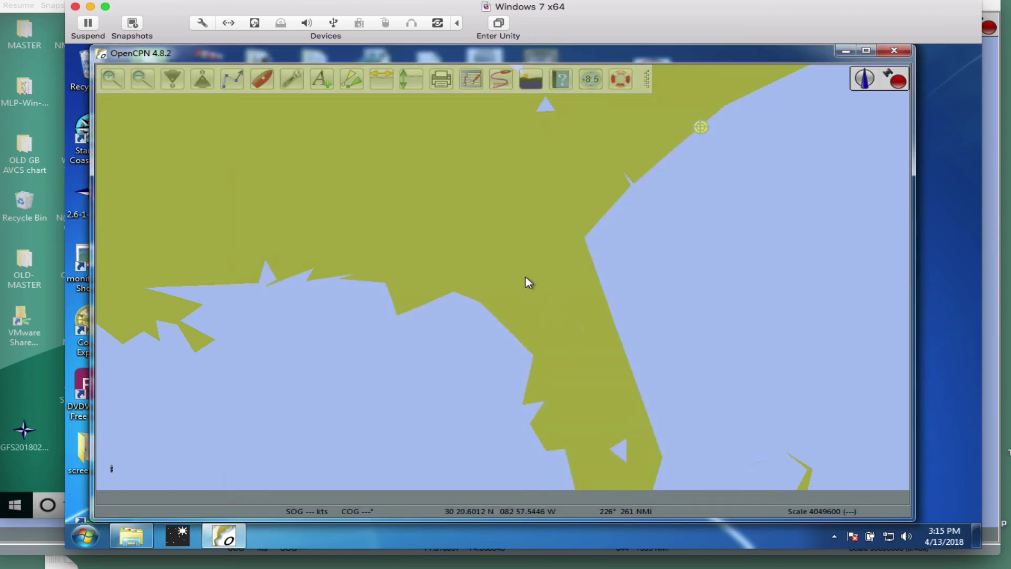
pyautogui.moveTo(528, 283); pyautogui.dragTo(556, 237)
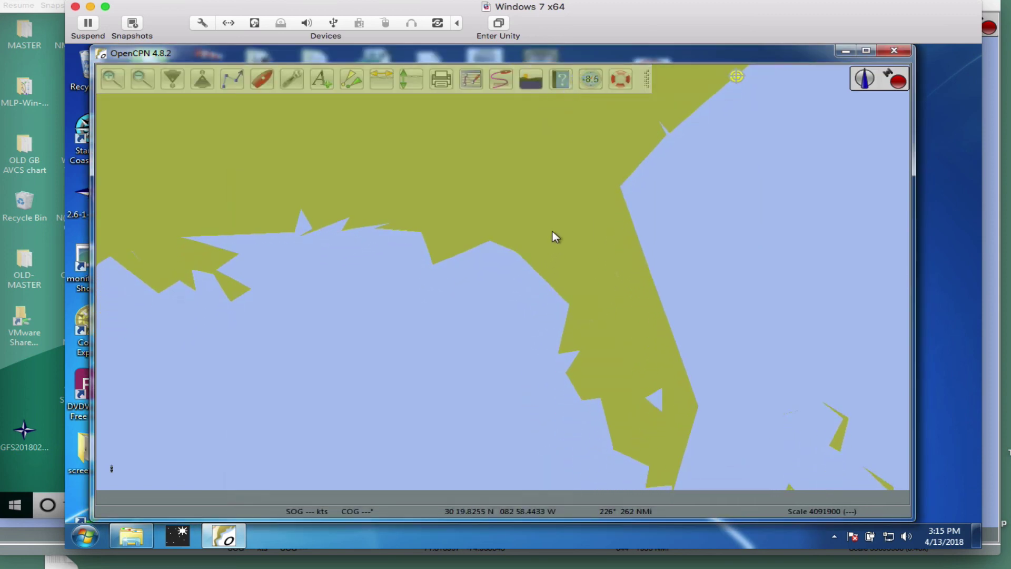